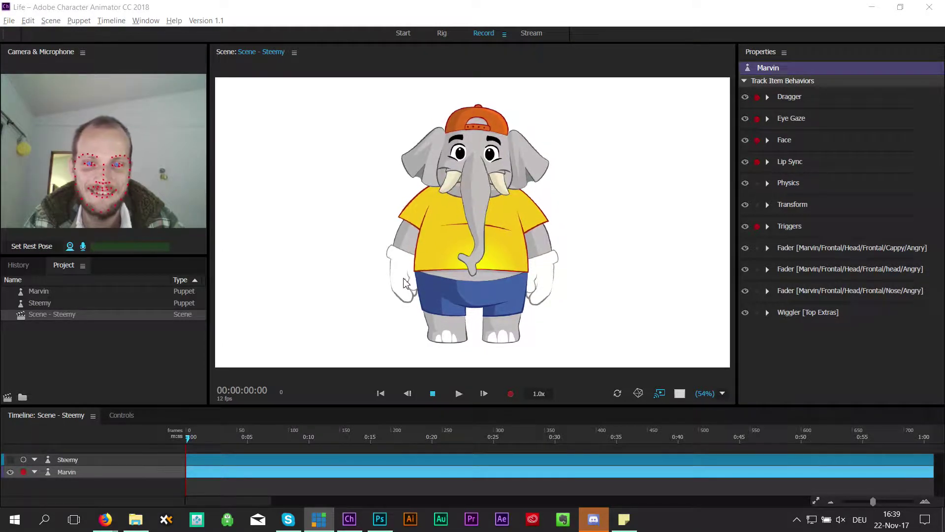
left_click_drag(405, 283, 351, 162)
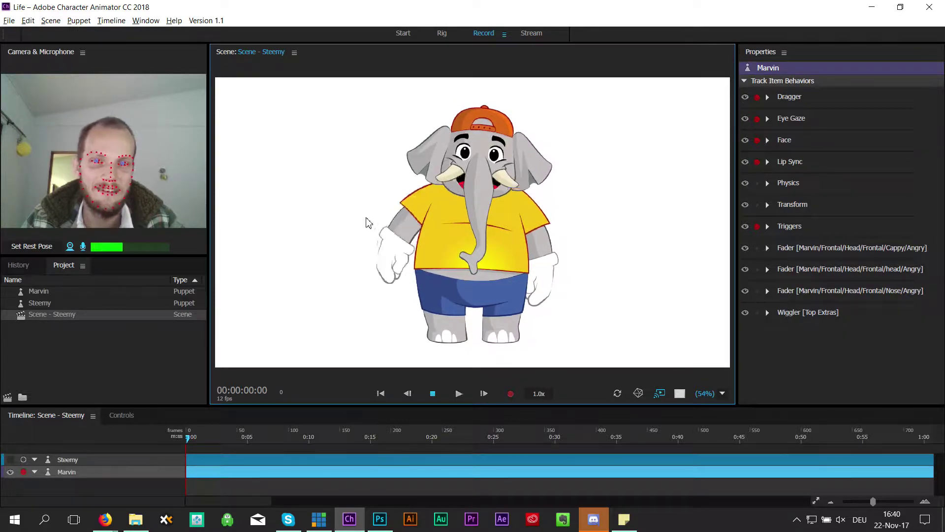
left_click_drag(369, 222, 347, 158)
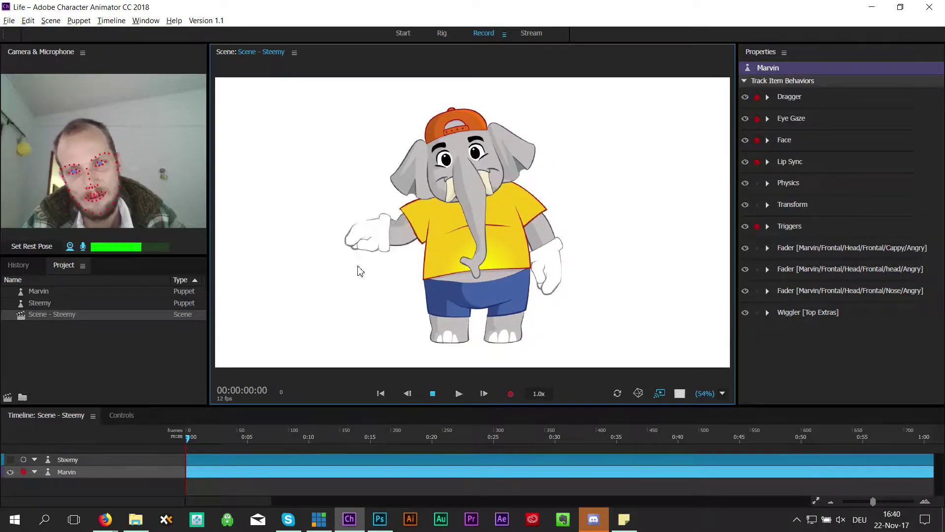
mouse_move(358, 247)
left_mouse_down()
mouse_move(293, 200)
mouse_move(372, 198)
left_mouse_up()
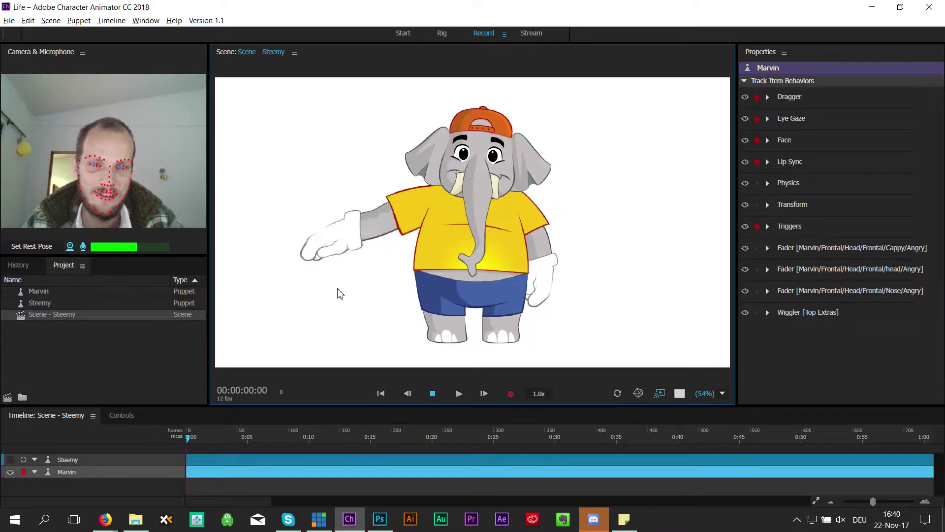
left_click_drag(372, 198, 362, 307)
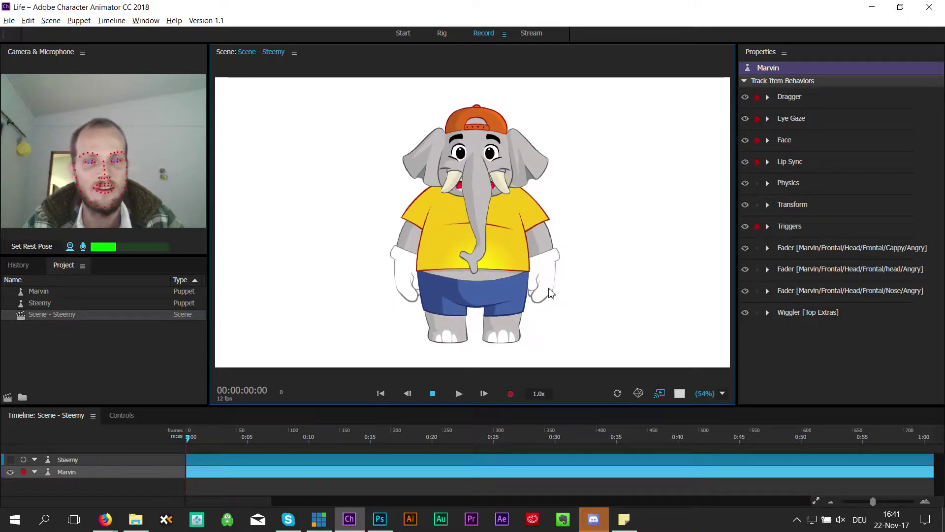
left_click_drag(537, 279, 583, 273)
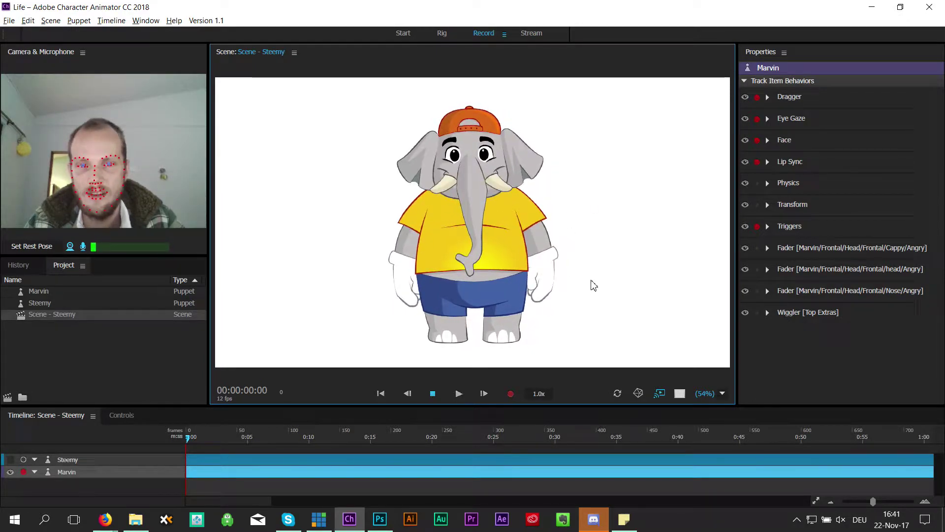
key("a")
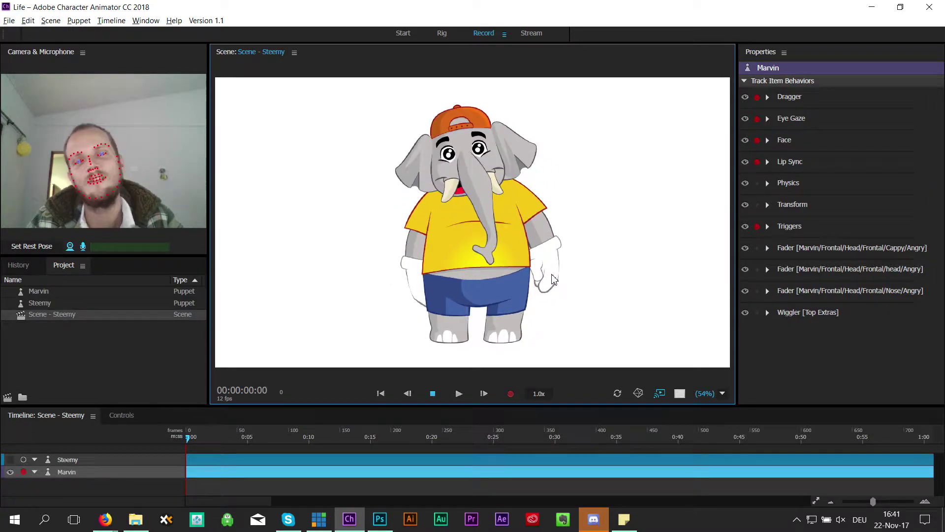
key("k")
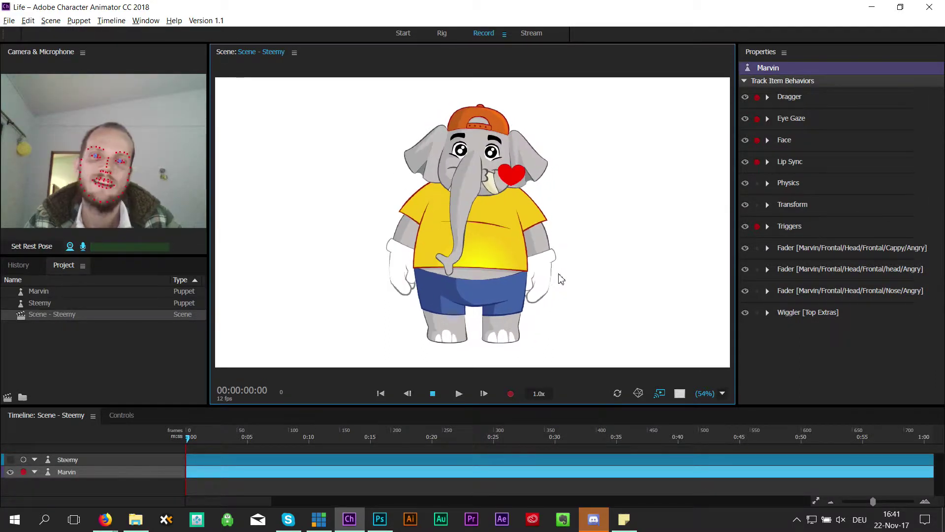
key("x")
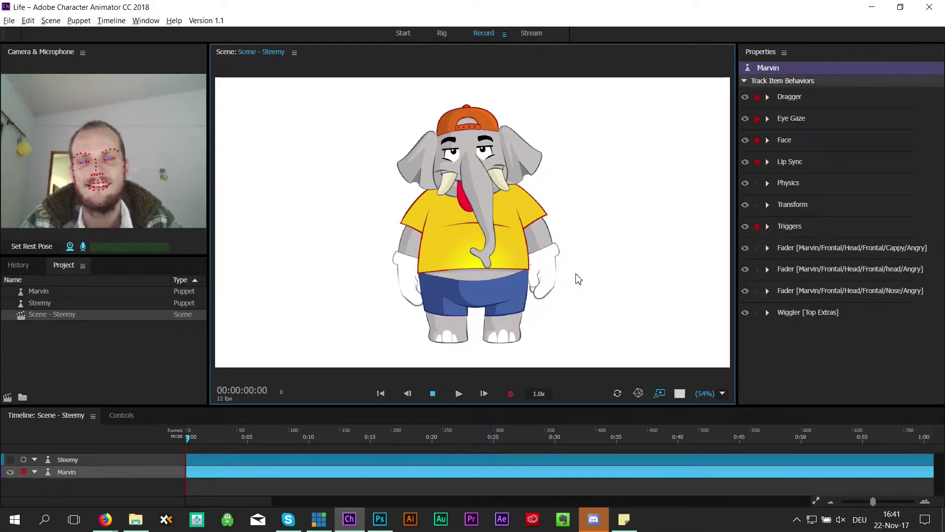
key("z")
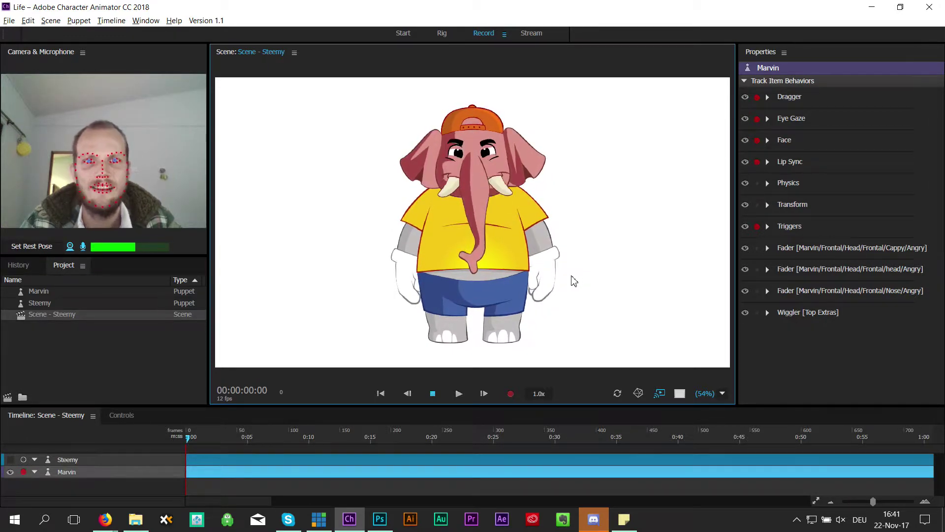
key("g")
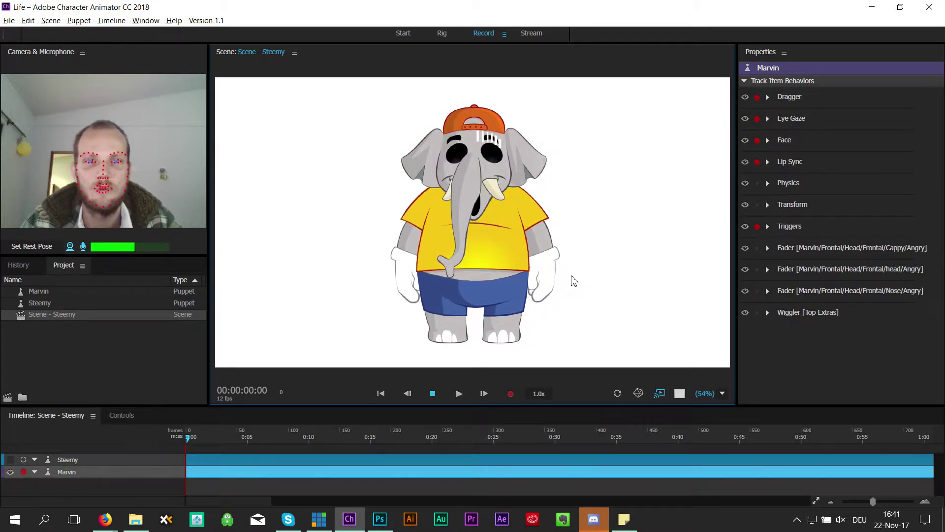
key("g")
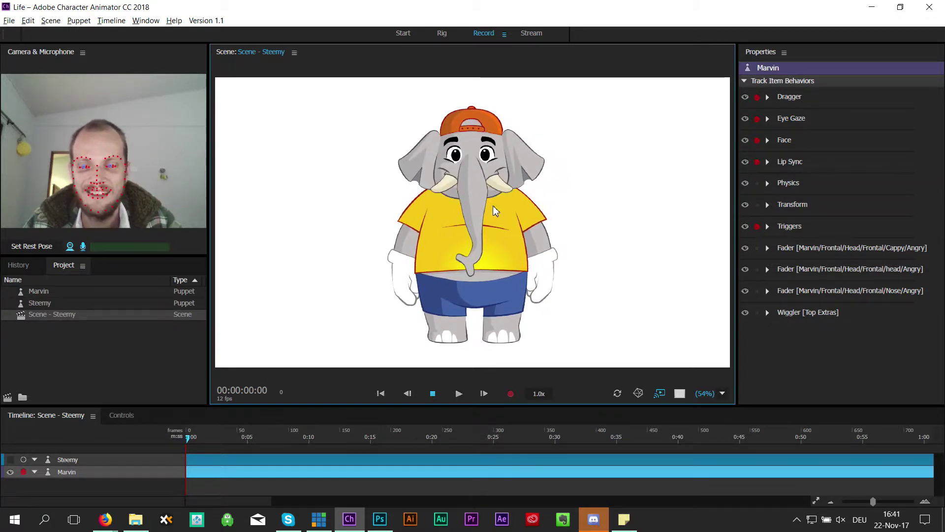
key("a")
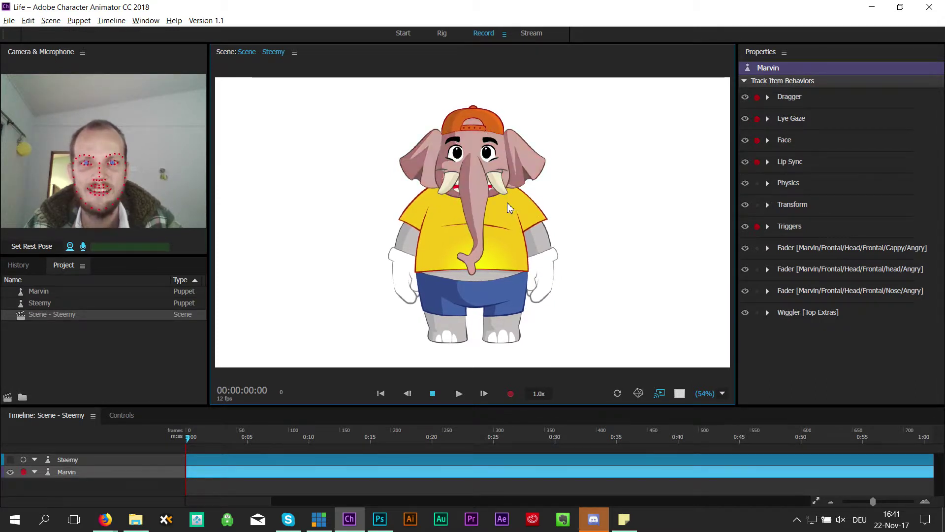
key("b")
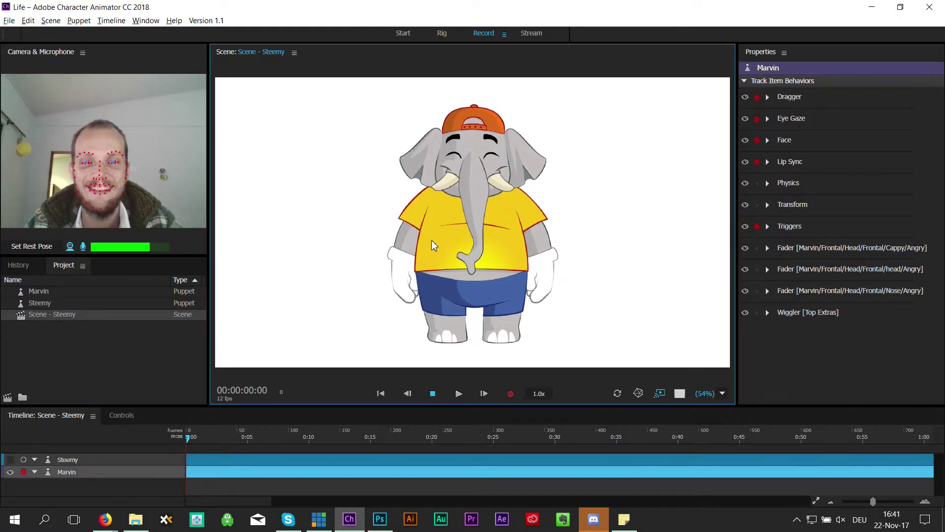
mouse_move(412, 284)
left_mouse_down()
mouse_move(352, 138)
mouse_move(438, 264)
left_mouse_up()
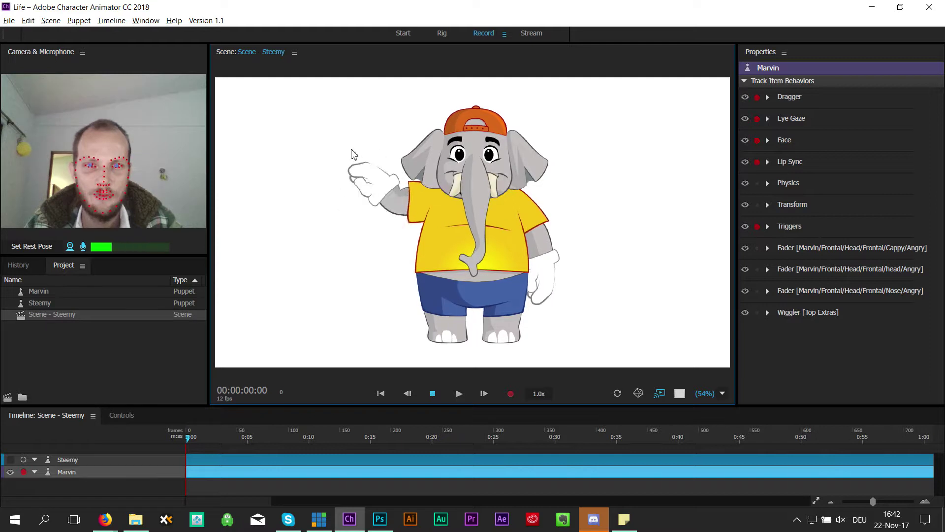